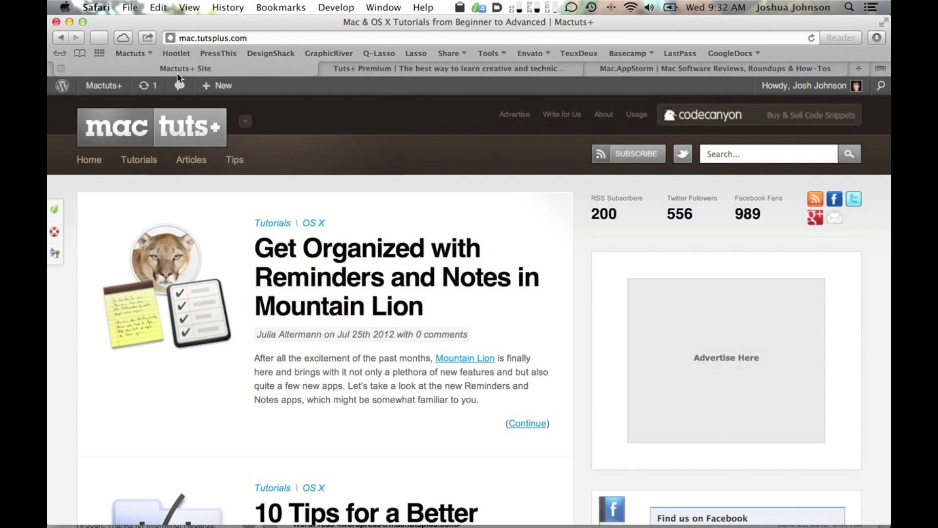
# Show the About Safari window to confirm Safari Version 6.0 (8536.25)
pyautogui.click(96, 7)
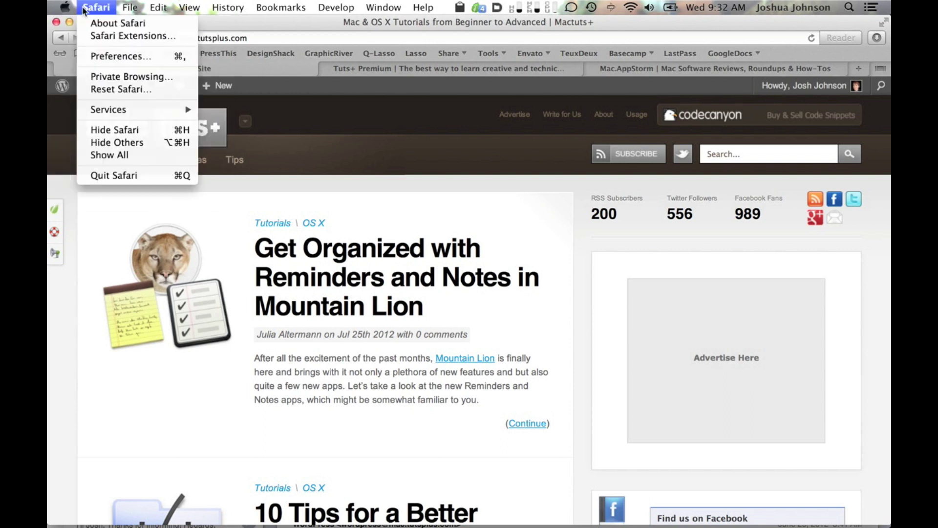
pyautogui.click(104, 24)
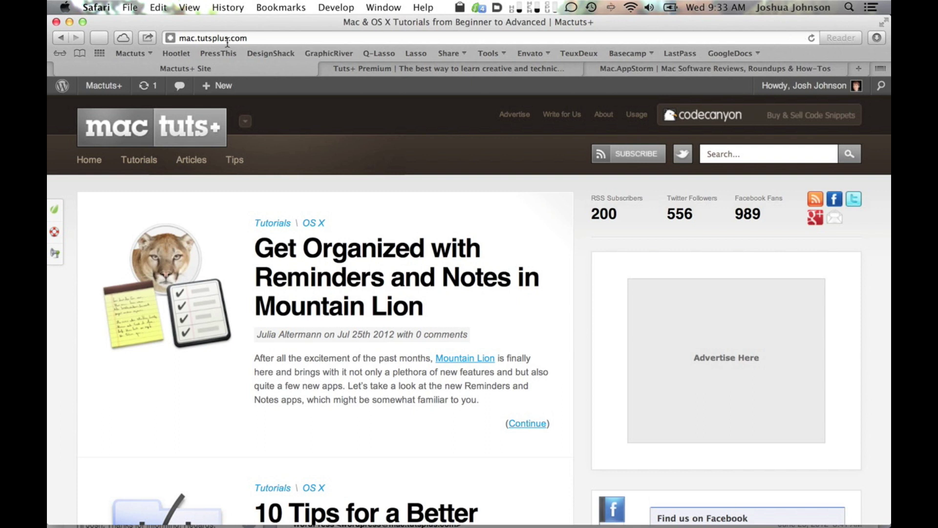
# Select the current page address in the Smart Search Field
pyautogui.click(273, 38)
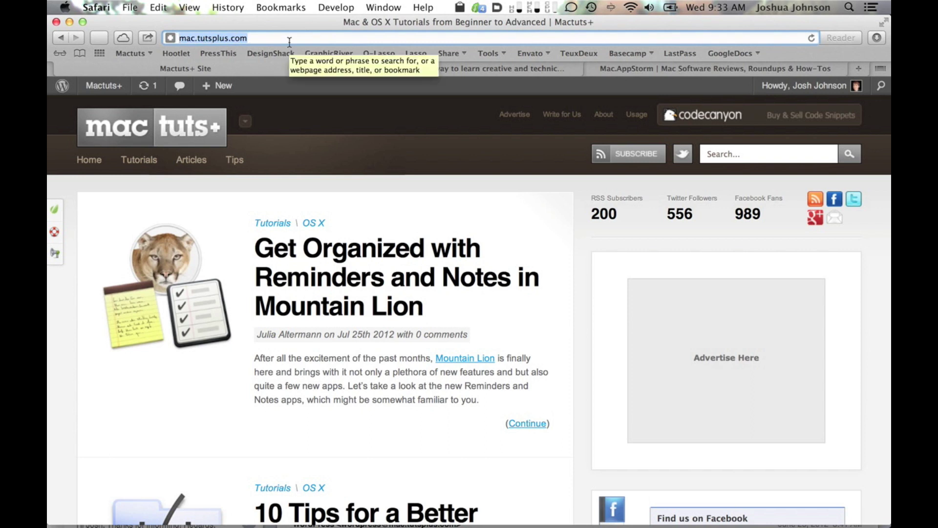
# On the Mac.AppStorm tab, enter 'apple' in the address field to visit apple.com
pyautogui.click(625, 68)
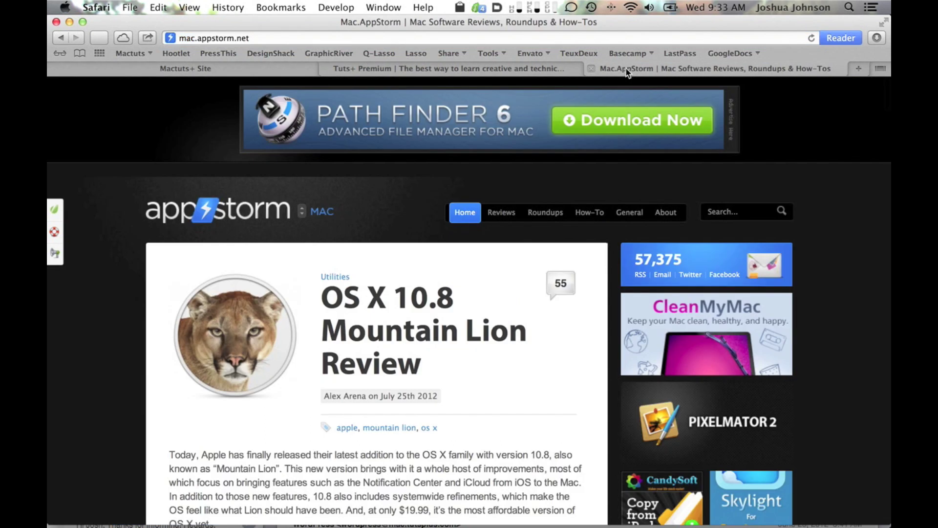
pyautogui.click(464, 38)
pyautogui.write('apple.com')
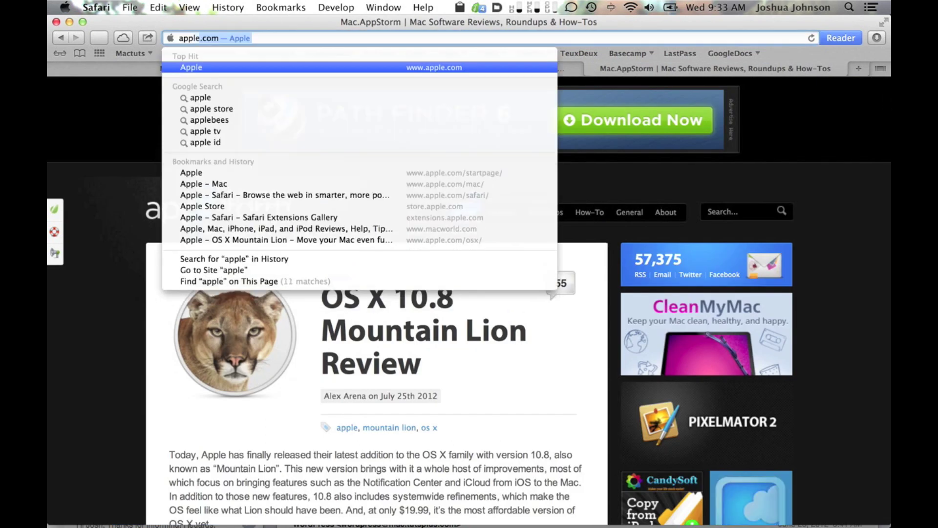
pyautogui.press('Return')
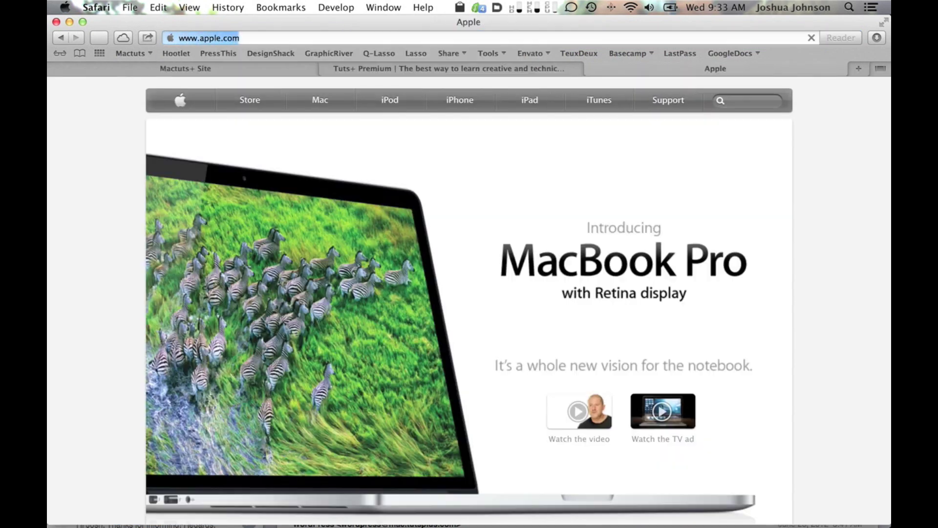
# Replace the address with 'nintendo' and run a Google search for it
pyautogui.click(268, 37)
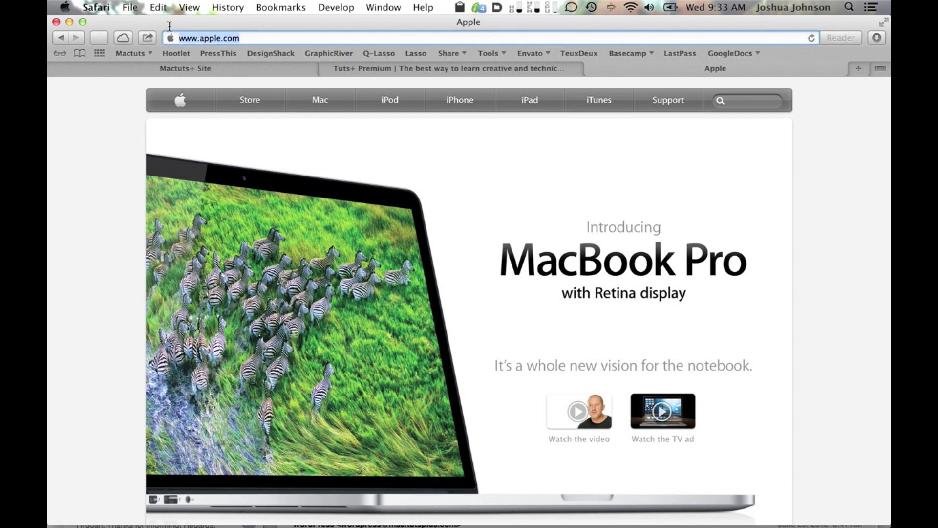
pyautogui.write('apple')
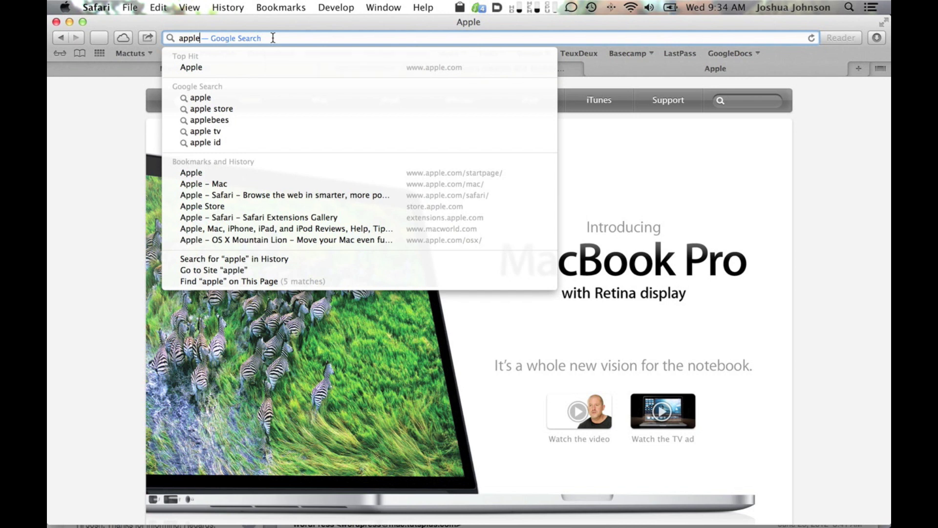
pyautogui.click(85, 120)
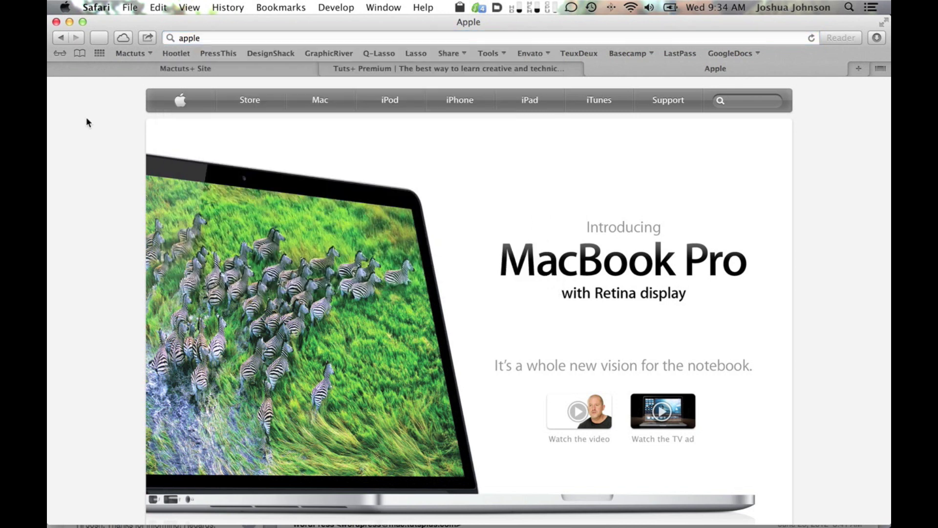
pyautogui.click(241, 37)
pyautogui.write('nin')
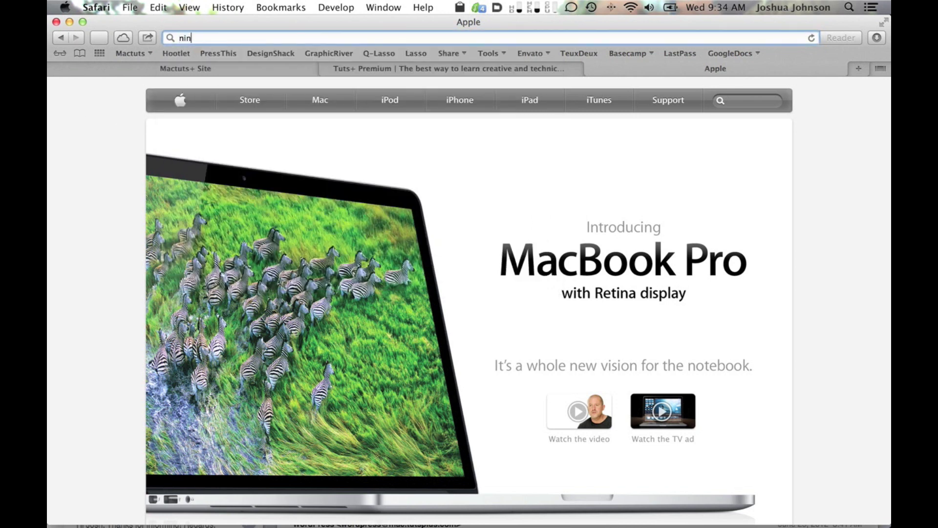
pyautogui.write('tendo')
pyautogui.press('Return')
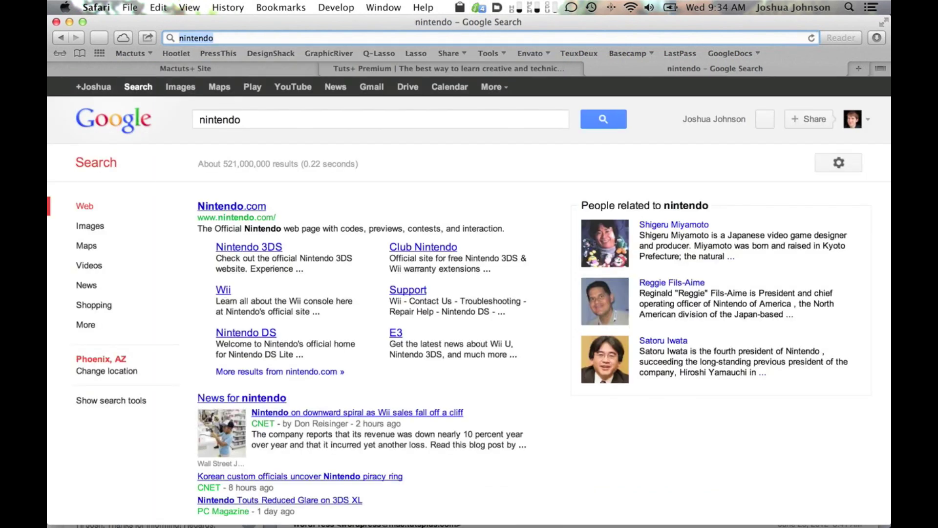
# Browse the search suggestions for nintendo down to 'nintendo 64'
pyautogui.click(250, 37)
pyautogui.press('Down')
pyautogui.press('Down')
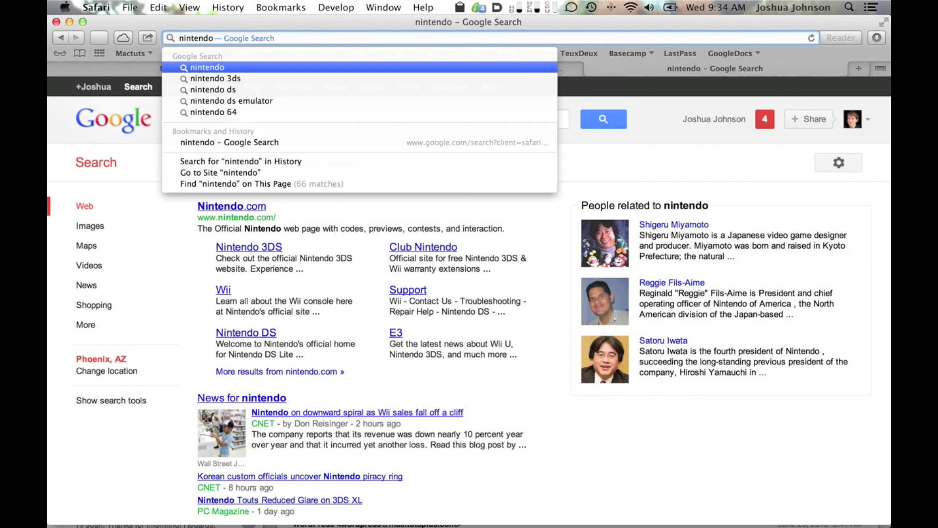
pyautogui.press('Down')
pyautogui.press('Down')
pyautogui.press('Down')
pyautogui.press('Down')
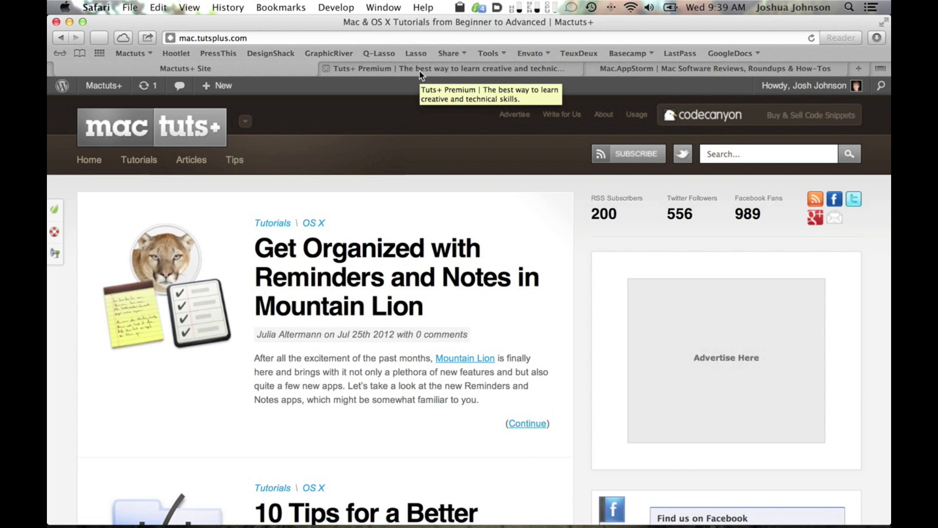
pyautogui.click(126, 41)
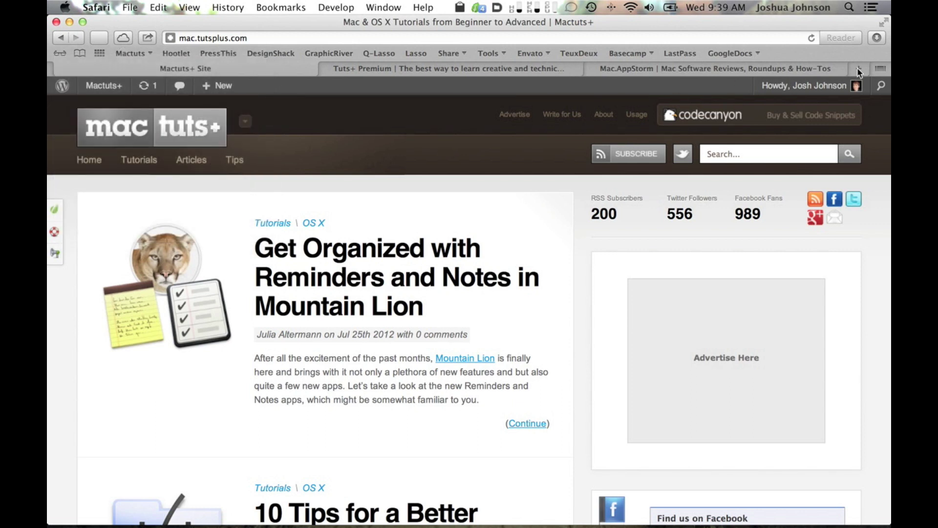
pyautogui.click(882, 70)
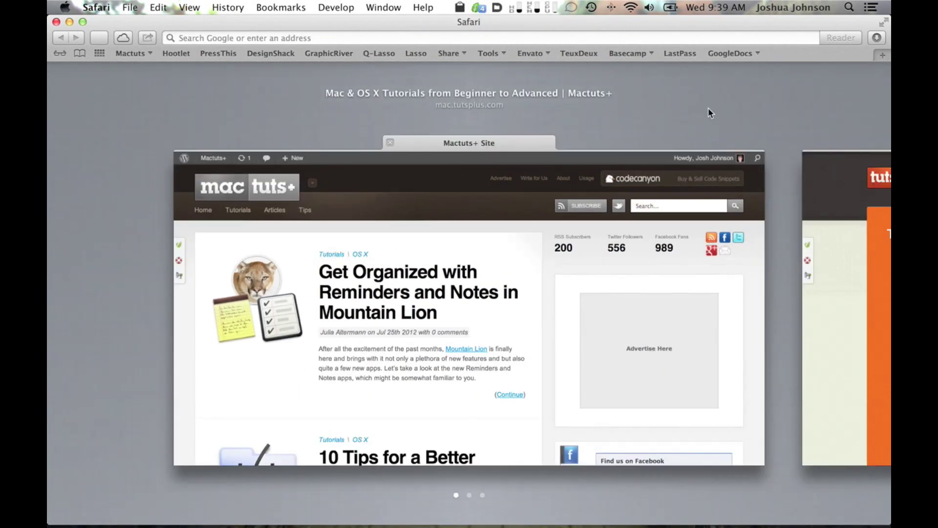
pyautogui.hscroll(4, 708, 108)
pyautogui.hscroll(-2, 708, 108)
pyautogui.hscroll(-2, 708, 112)
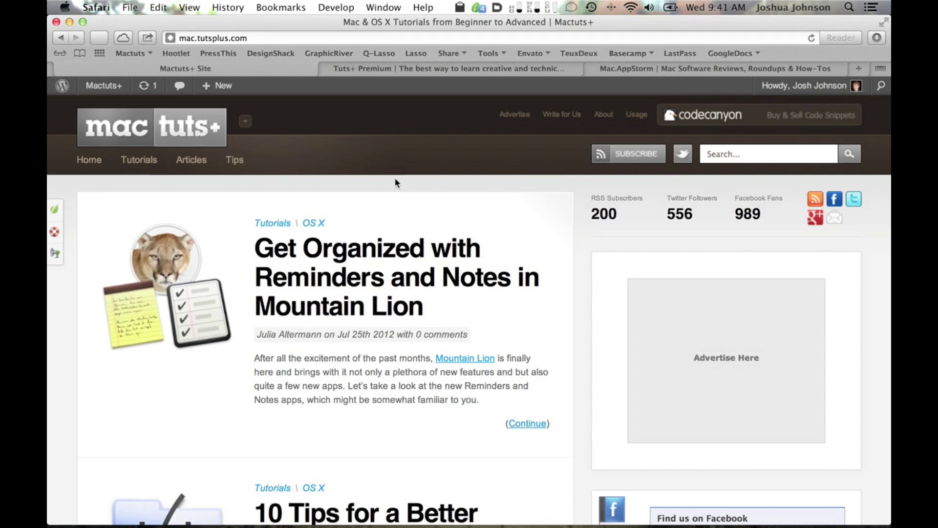
# Share the page to Twitter and cancel, then start a blank tweet from Notification Center
pyautogui.click(148, 38)
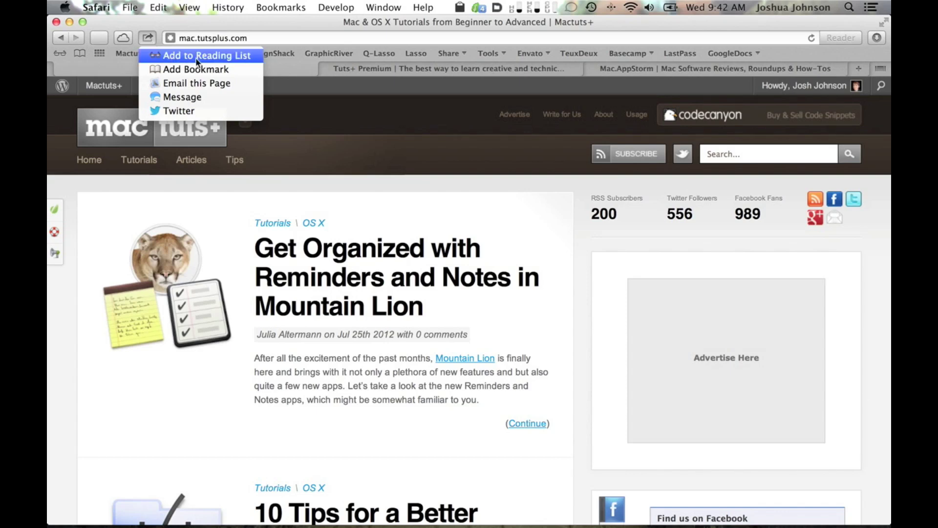
pyautogui.click(211, 106)
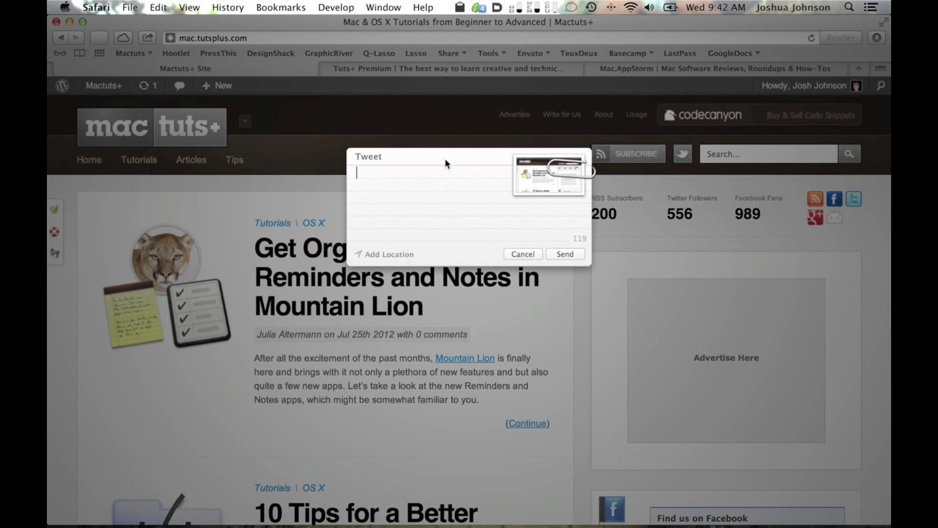
pyautogui.click(527, 254)
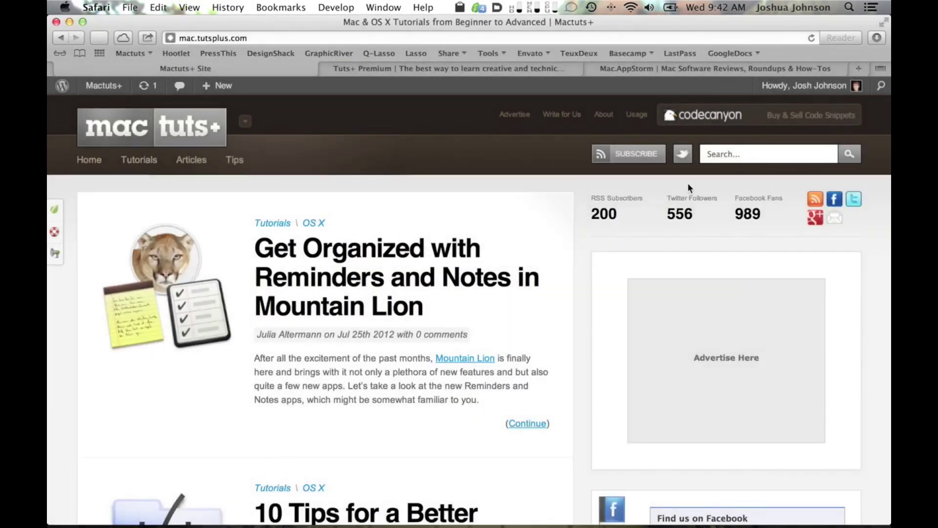
pyautogui.click(871, 8)
pyautogui.click(811, 28)
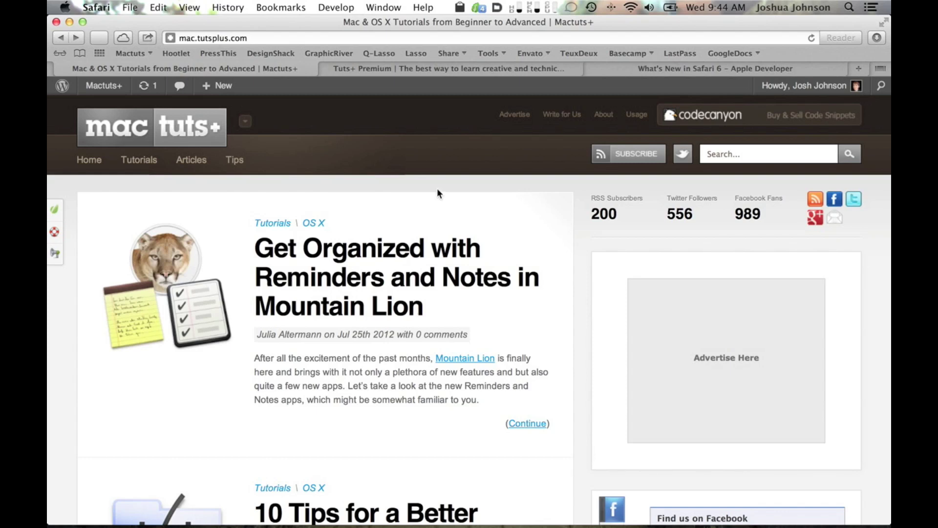
# Open the Web Inspector from the Develop menu and toggle between Timelines and the resource tree
pyautogui.click(336, 6)
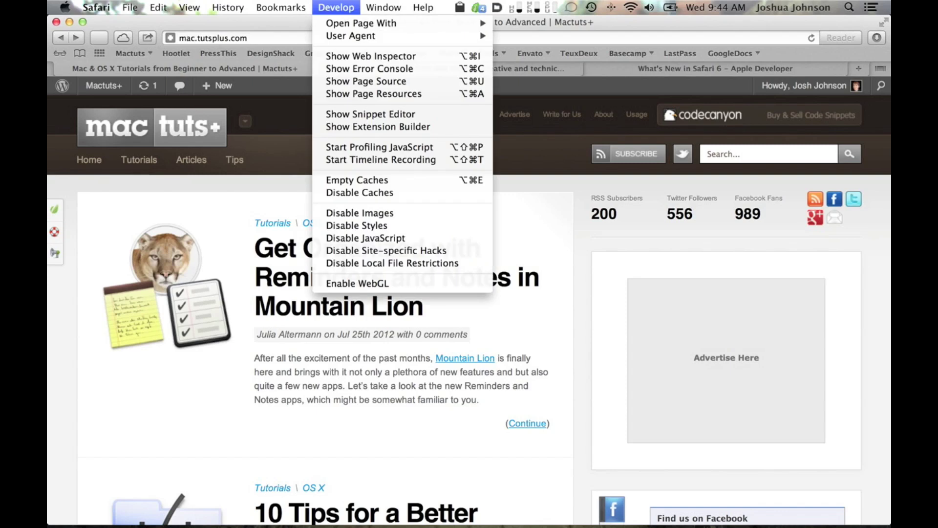
pyautogui.click(353, 54)
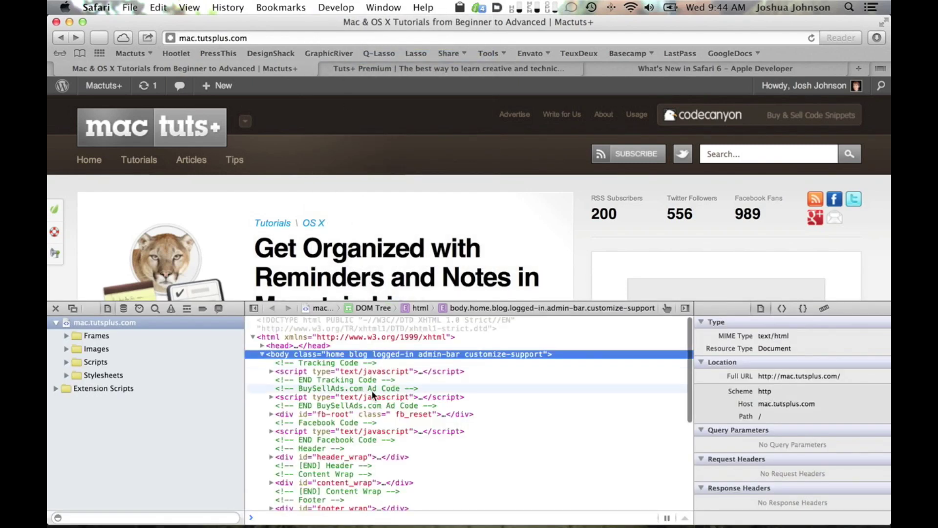
pyautogui.click(137, 308)
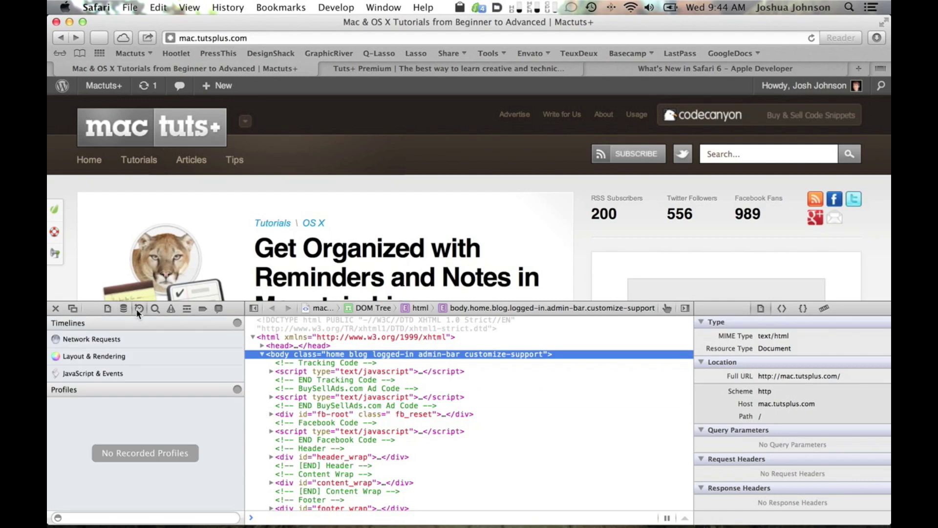
pyautogui.click(108, 308)
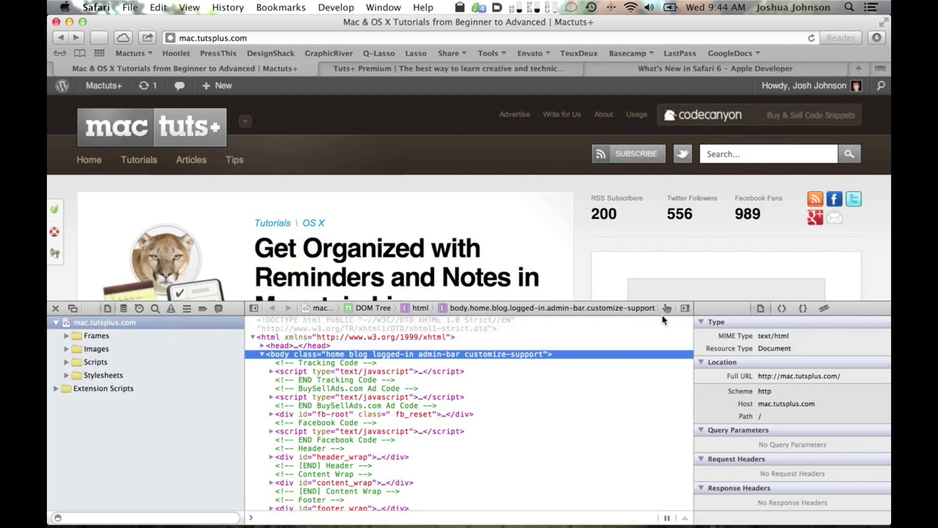
# Turn on element inspection and examine the page's article list
pyautogui.click(667, 307)
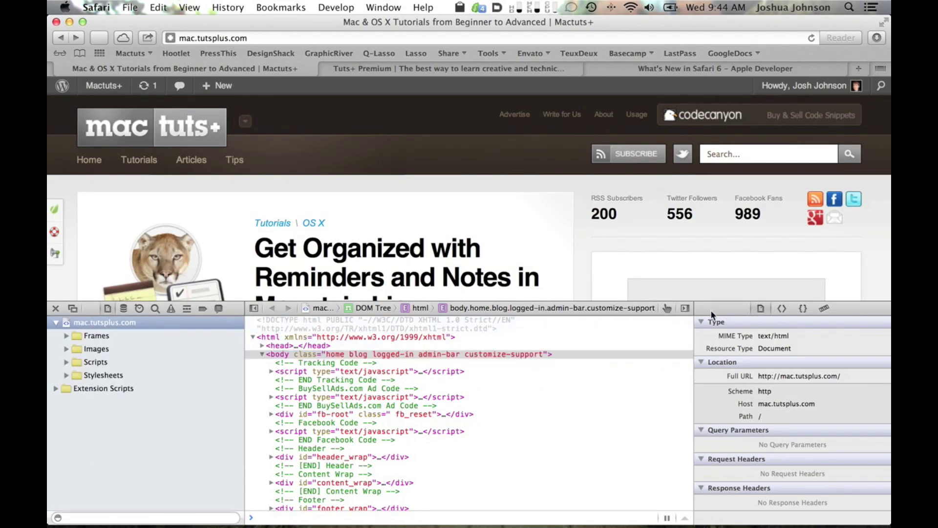
pyautogui.scroll(-5, 455, 271)
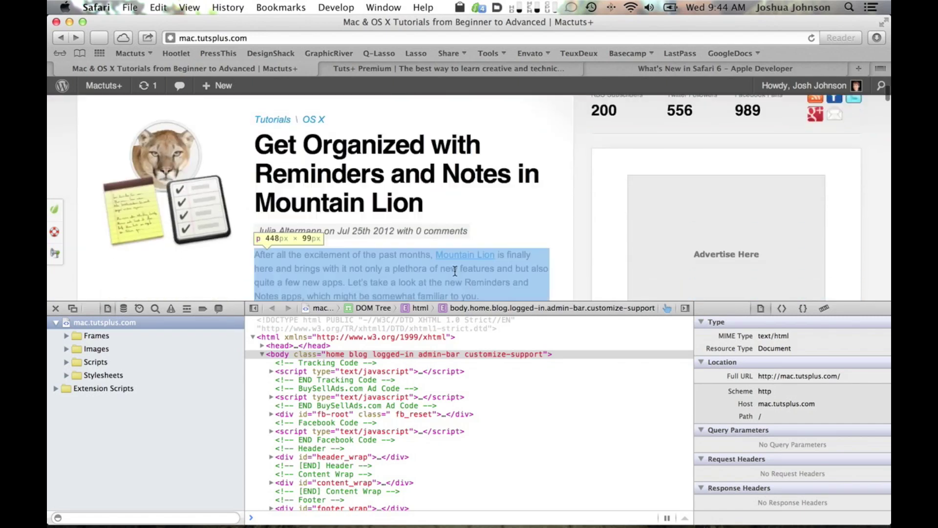
pyautogui.scroll(-4, 453, 269)
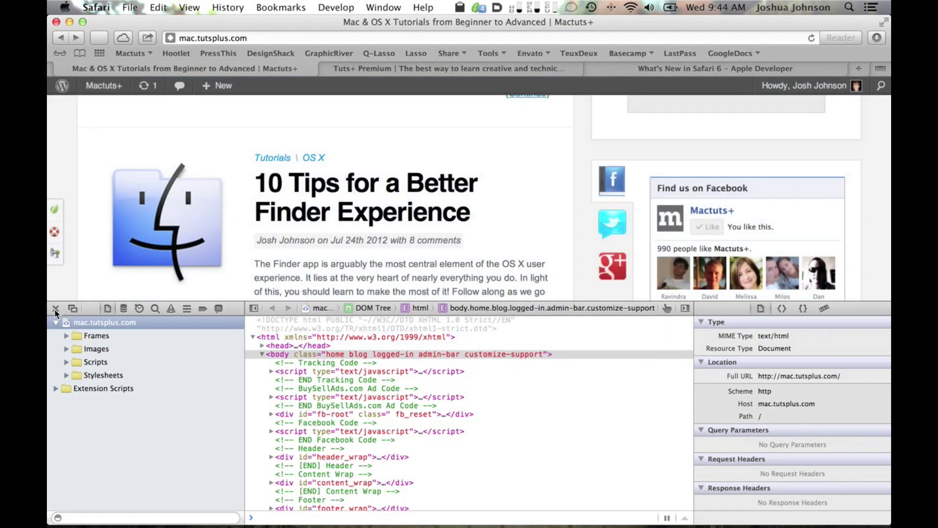
# Close the Web Inspector and scroll through the What's New in Safari 6 page
pyautogui.click(55, 308)
pyautogui.click(701, 69)
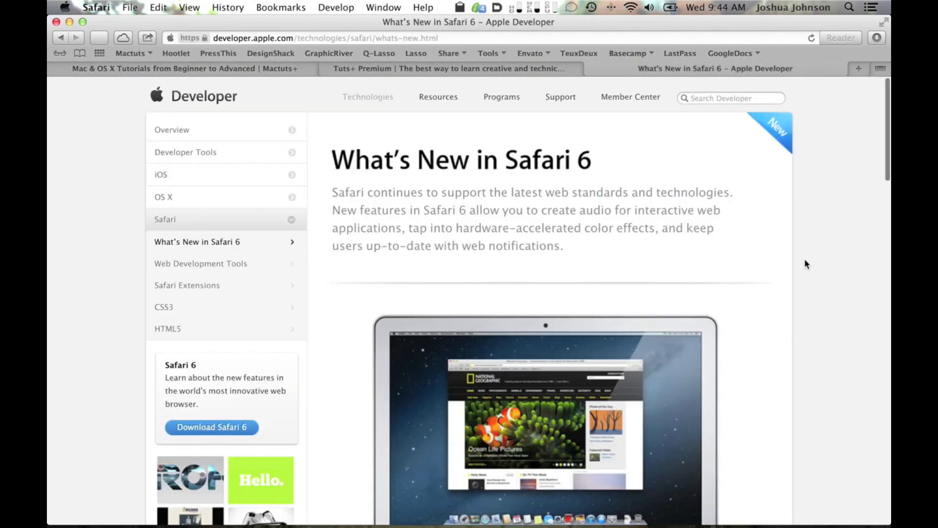
pyautogui.scroll(-5, 804, 259)
pyautogui.scroll(-10, 805, 264)
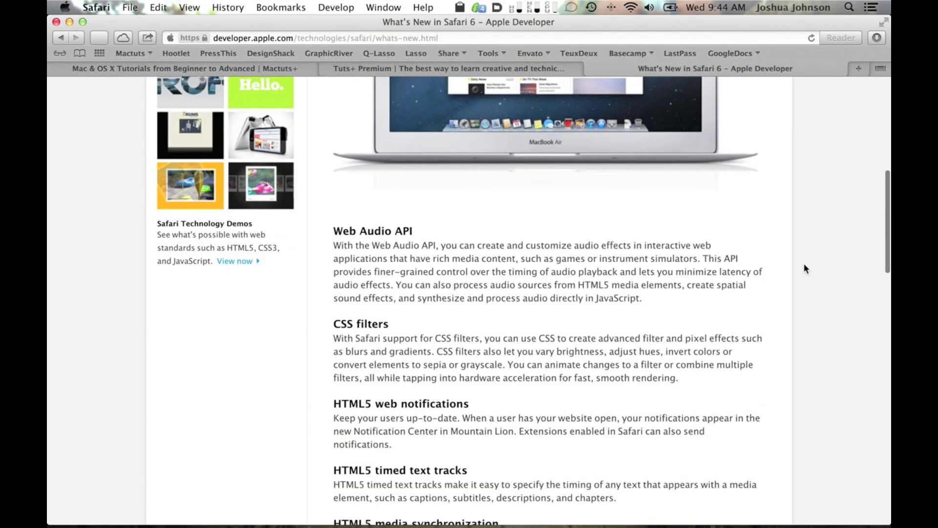
# Highlight the CSS filters and HTML5 web notifications headings
pyautogui.moveTo(389, 184); pyautogui.dragTo(334, 184)
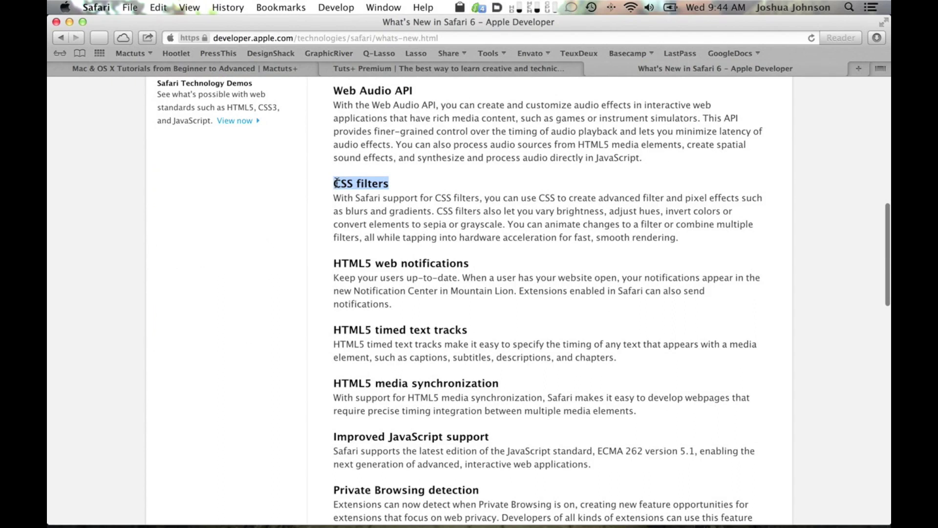
pyautogui.click(336, 264)
pyautogui.moveTo(336, 264); pyautogui.dragTo(487, 260)
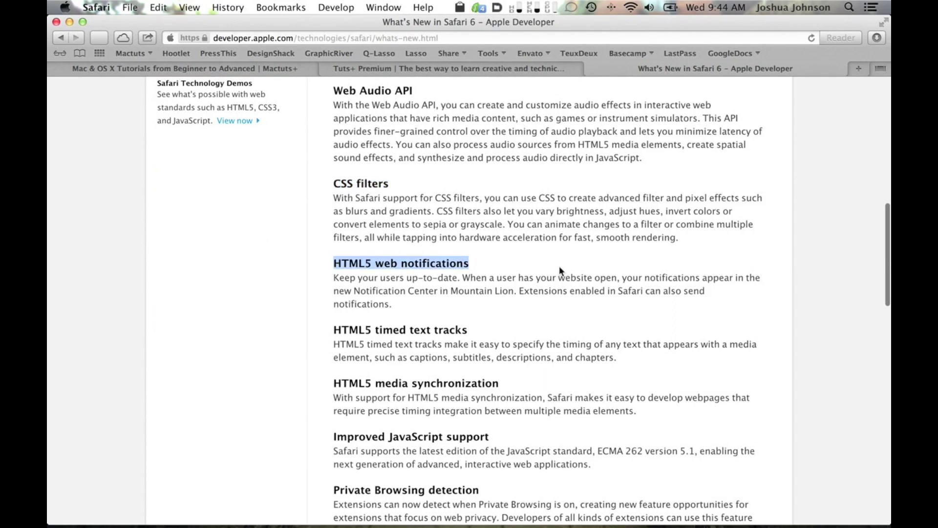